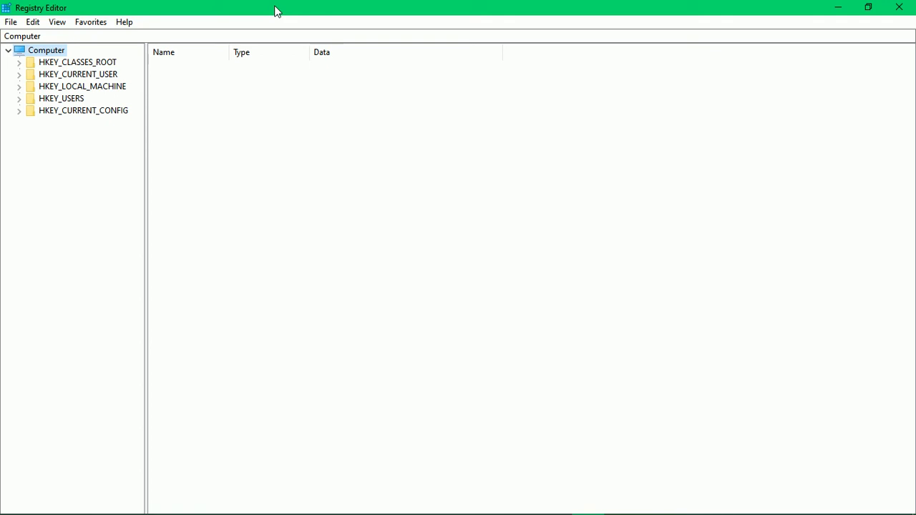
Examine the subkeys of HKEY_CLASSES_ROOT and its * key, then collapse them and close the Registry Editor
{"action": "left_click", "coordinate": [19, 62]}
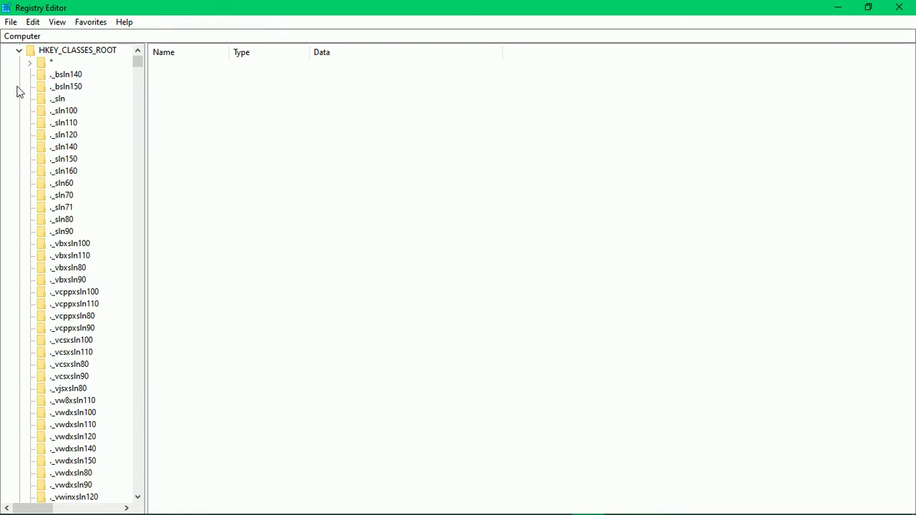
{"action": "left_click", "coordinate": [30, 63]}
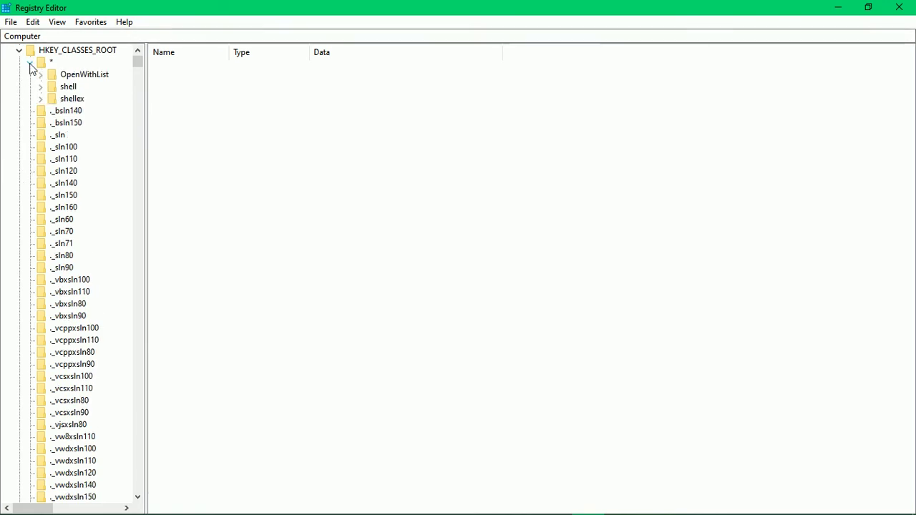
{"action": "left_click", "coordinate": [30, 62]}
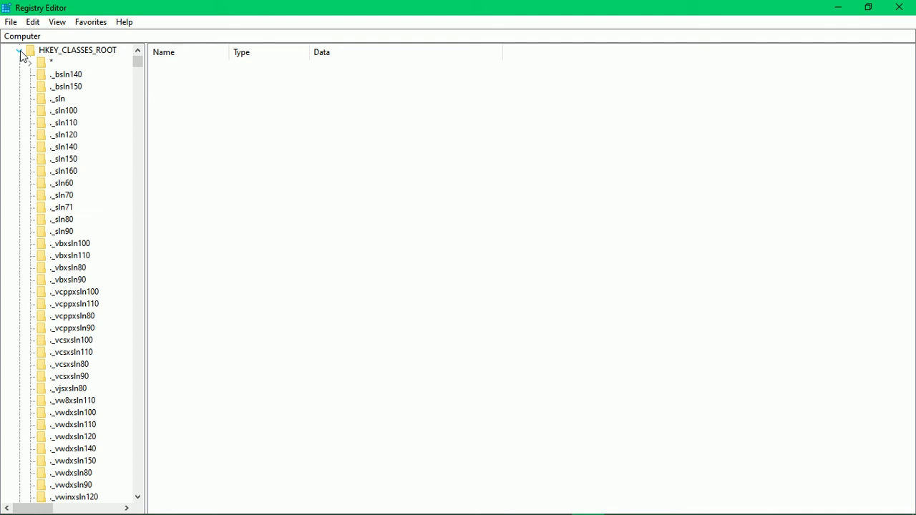
{"action": "left_click", "coordinate": [20, 51]}
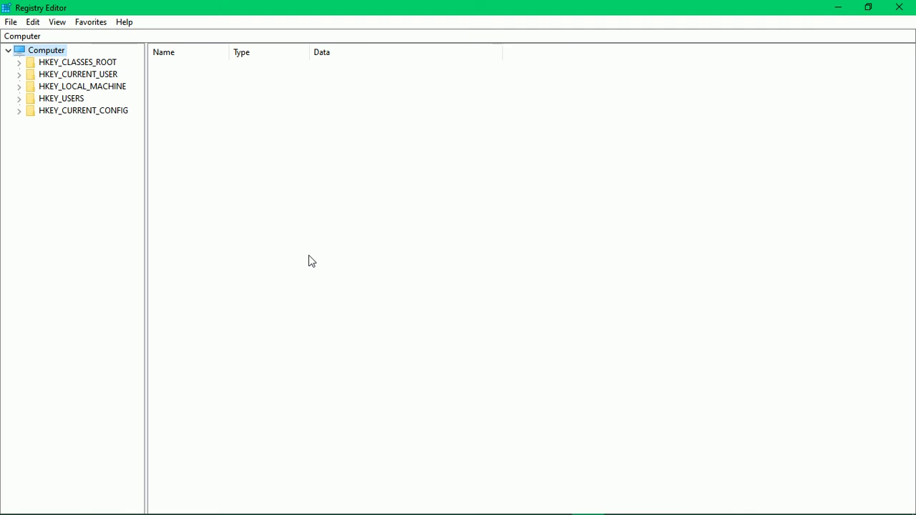
{"action": "left_click", "coordinate": [906, 8]}
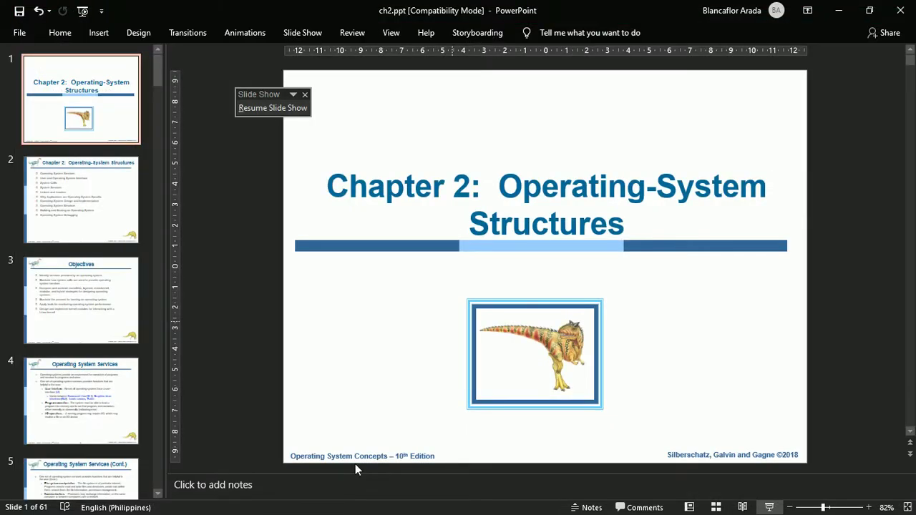
Return to the PowerPoint slide show and advance to the System Services slide covering file modification
{"action": "key", "text": "alt+Tab"}
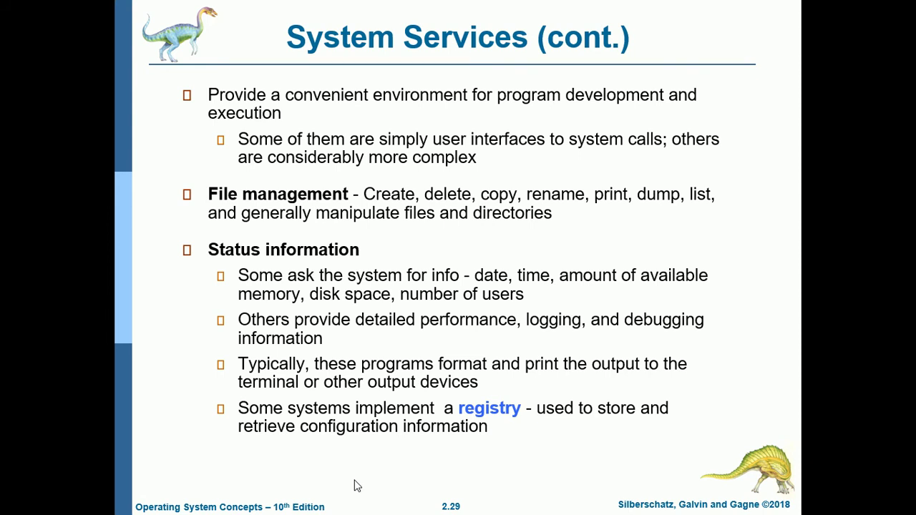
{"action": "key", "text": "Right"}
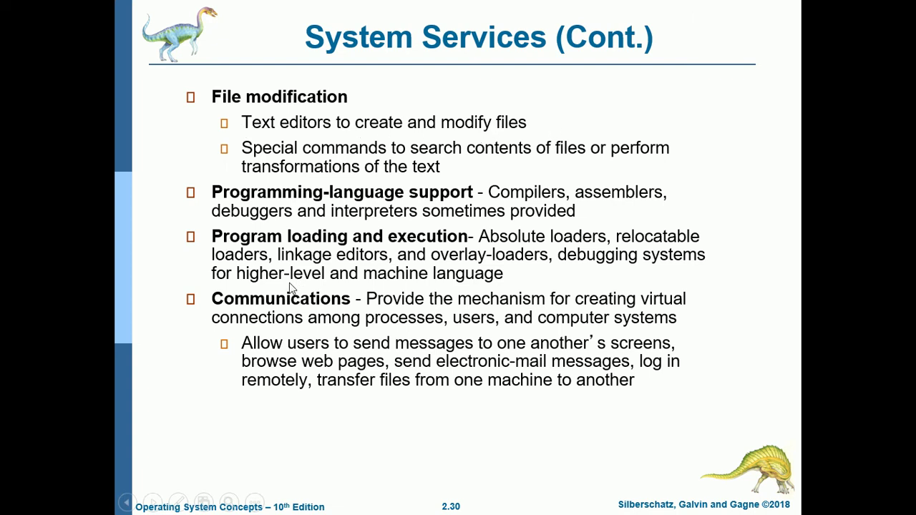
{"action": "key", "text": "alt+Tab"}
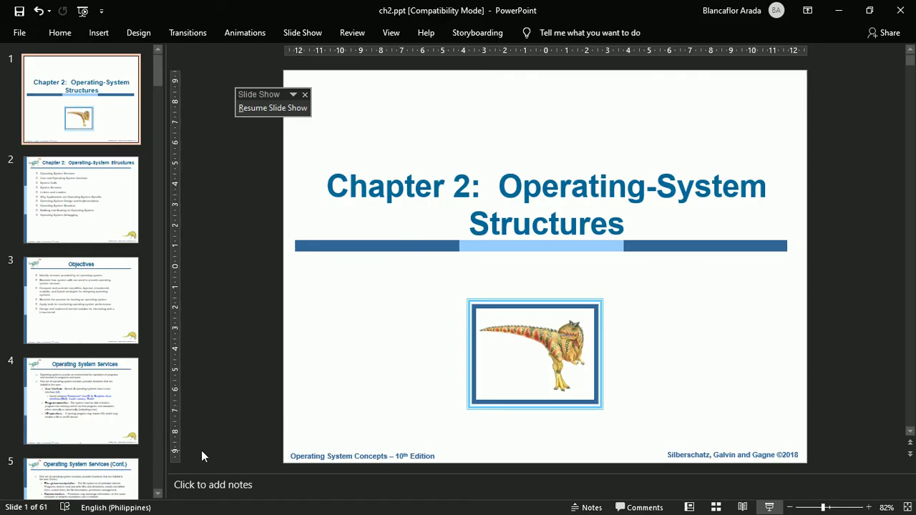
Search Windows for notepad, open the Notepad app and maximize its window
{"action": "key", "text": "super"}
{"action": "left_click", "coordinate": [39, 513]}
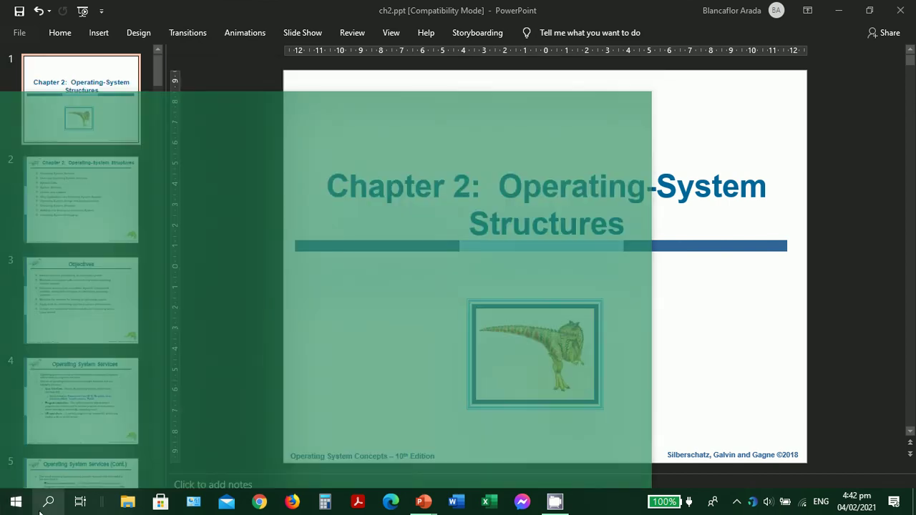
{"action": "type", "text": "not"}
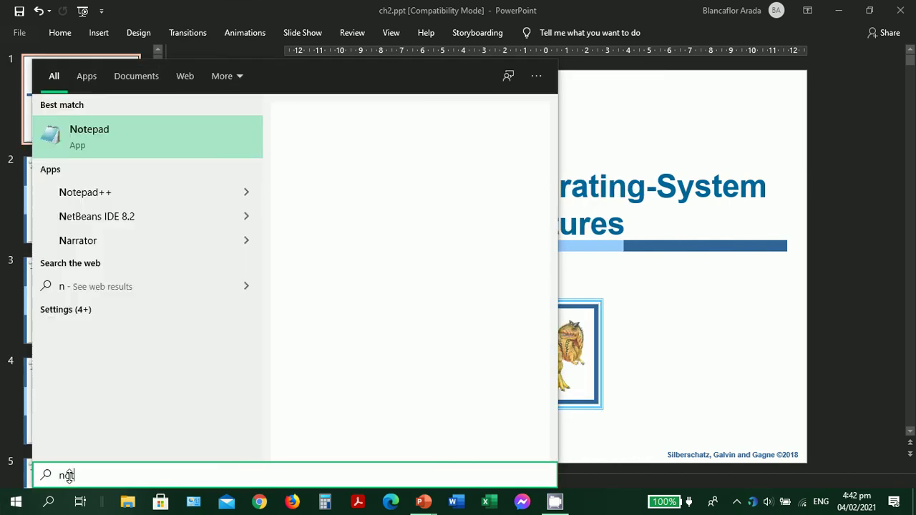
{"action": "type", "text": "epad"}
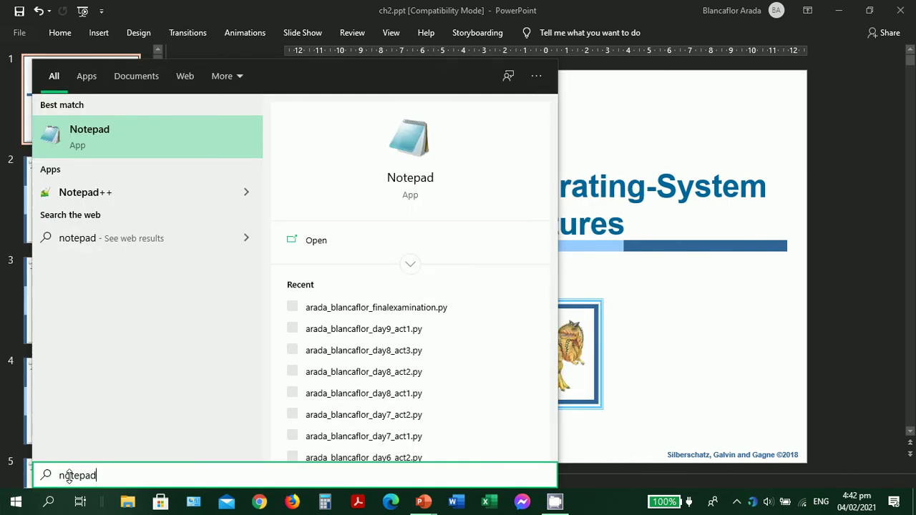
{"action": "left_click", "coordinate": [113, 138]}
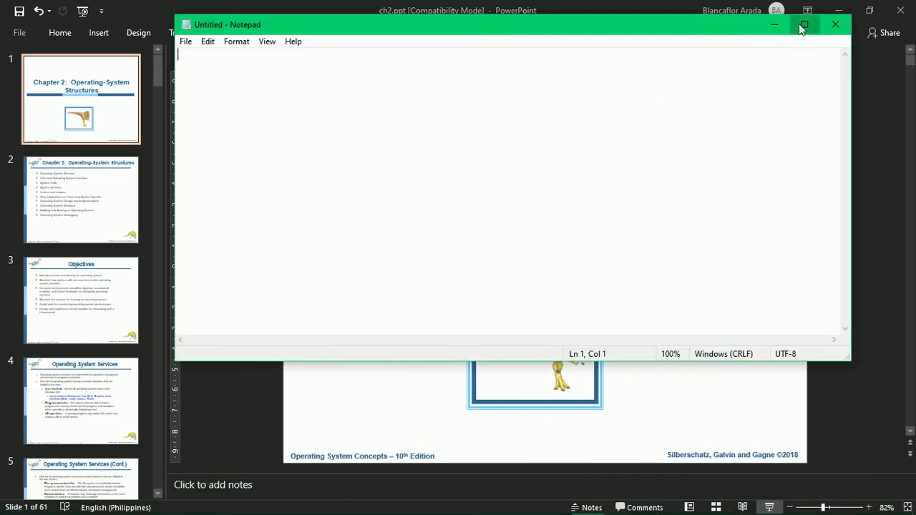
{"action": "left_click", "coordinate": [804, 25]}
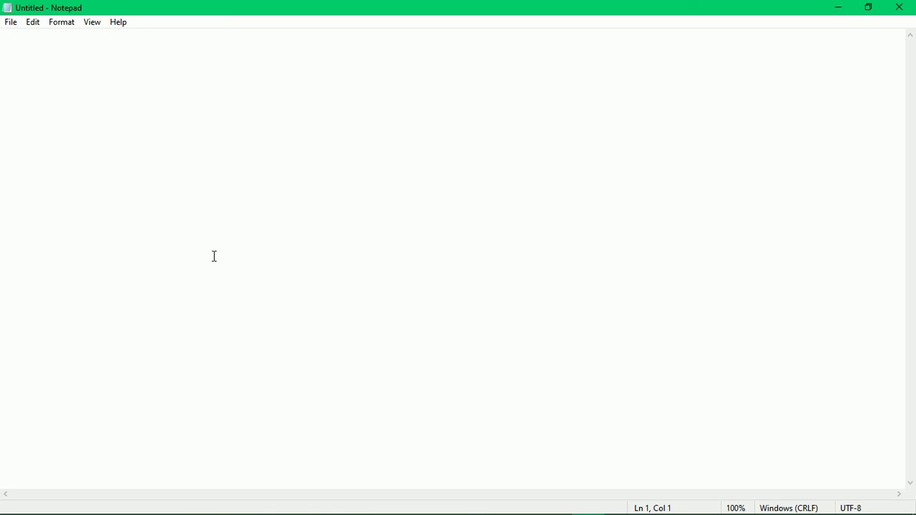
Save the empty document to the Desktop folder as testing.docx and close Notepad
{"action": "left_click", "coordinate": [10, 26]}
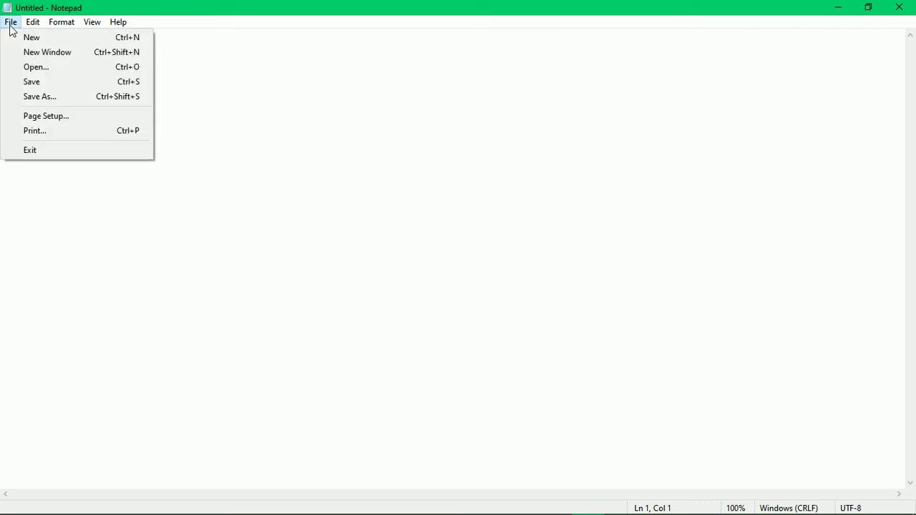
{"action": "left_click", "coordinate": [32, 82]}
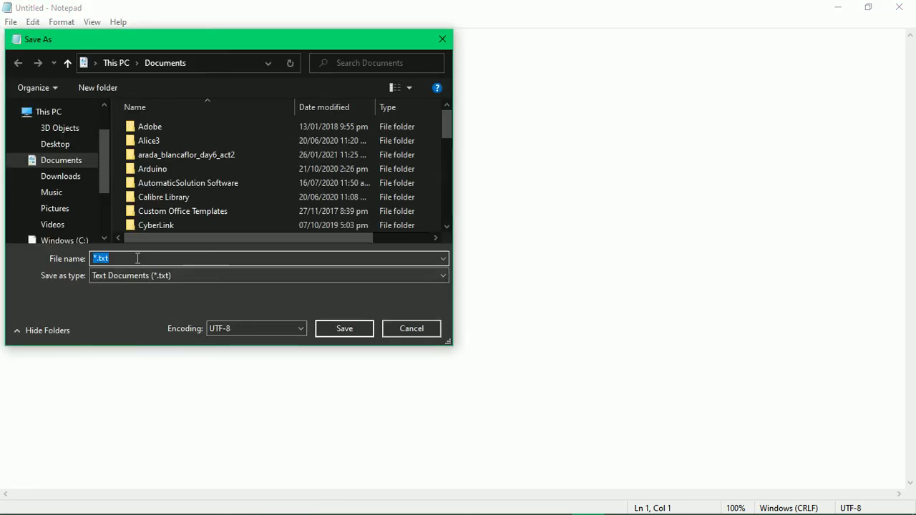
{"action": "left_click", "coordinate": [122, 259]}
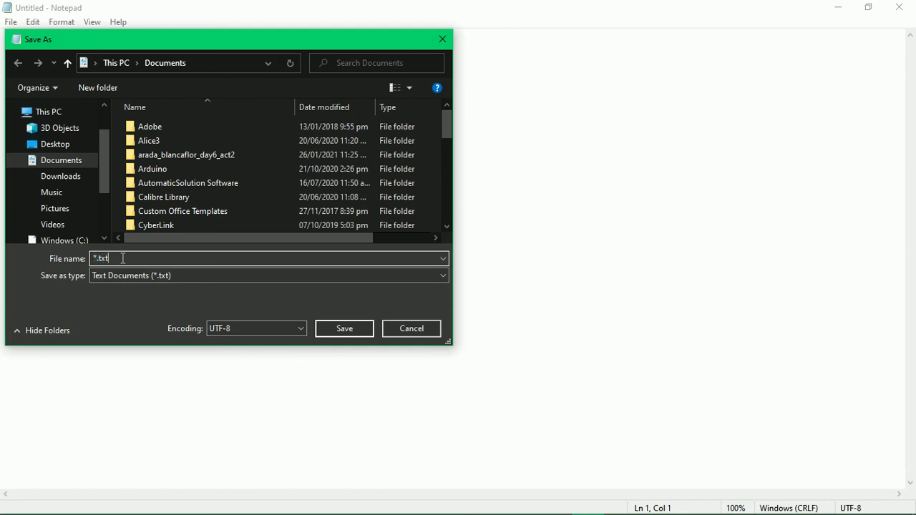
{"action": "left_click", "coordinate": [66, 148]}
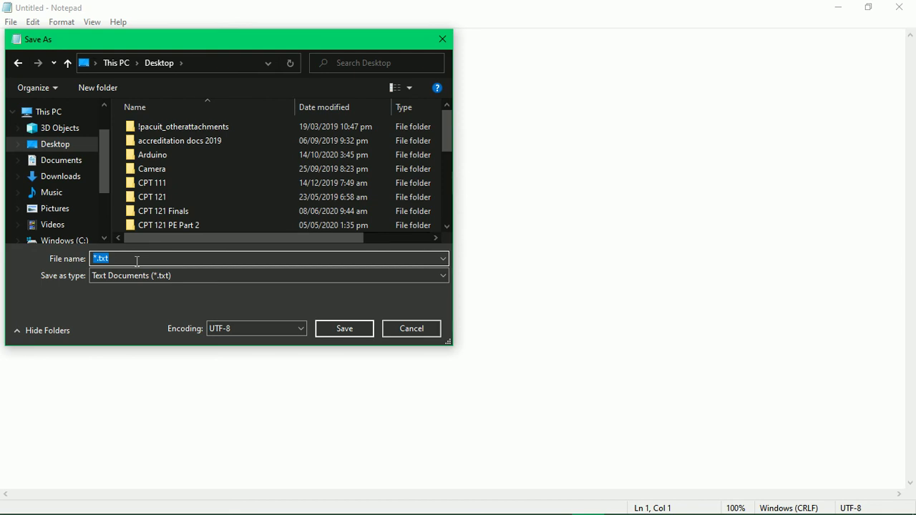
{"action": "type", "text": "testing.docx"}
{"action": "left_click", "coordinate": [347, 333]}
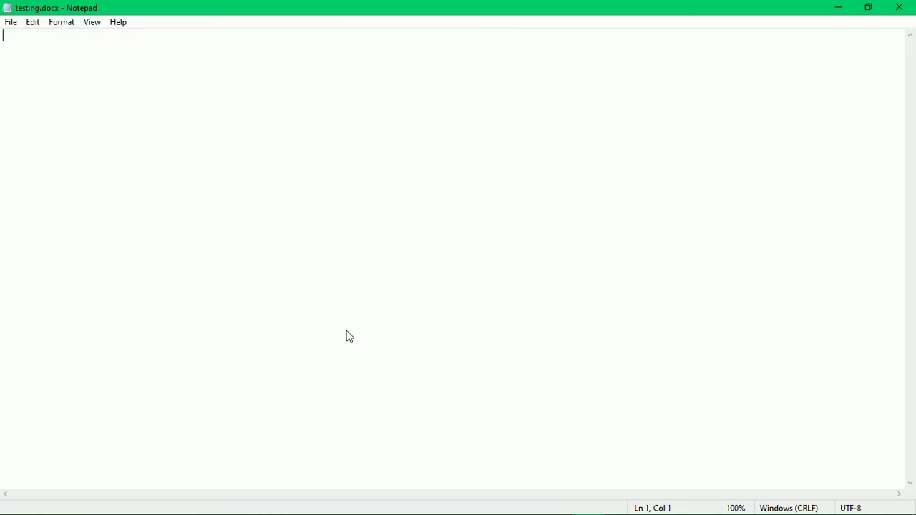
{"action": "left_click", "coordinate": [900, 9]}
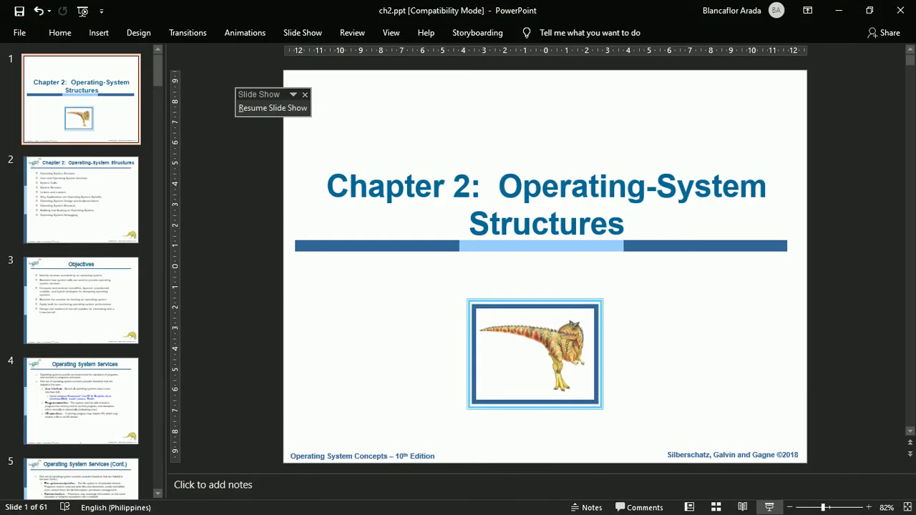
Open File Explorer at the Desktop folder and bring the end of the file list into view
{"action": "key", "text": "super"}
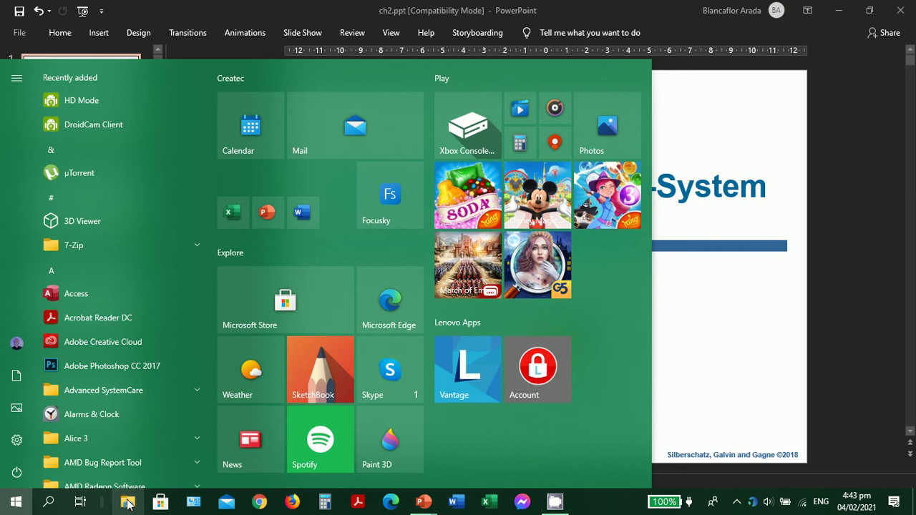
{"action": "key", "text": "Escape"}
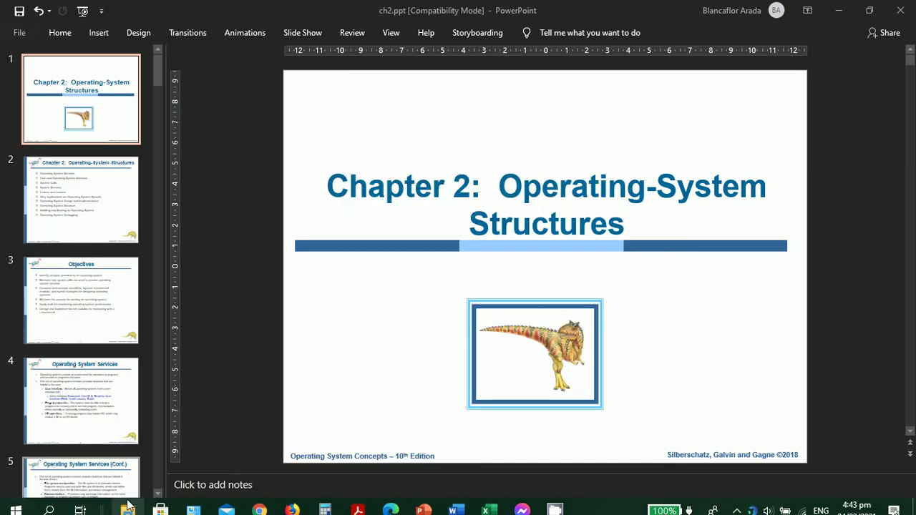
{"action": "key", "text": "super+e"}
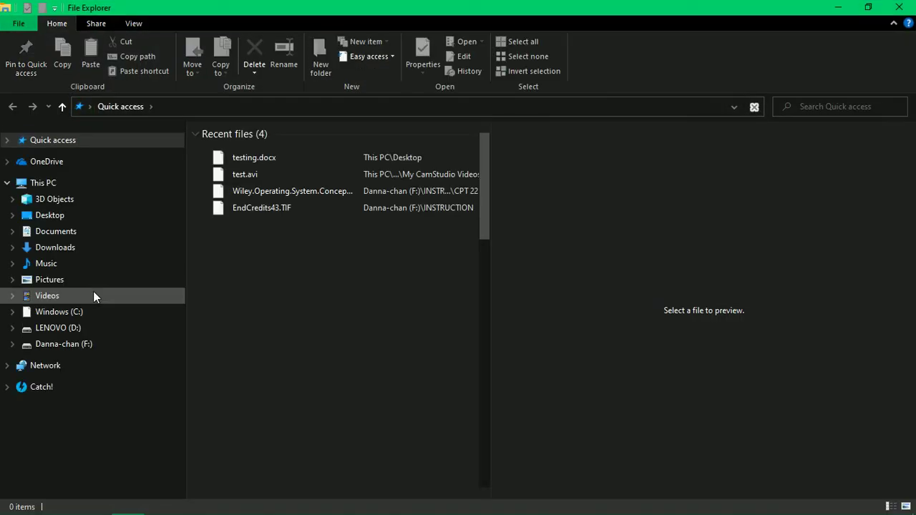
{"action": "left_click", "coordinate": [50, 215]}
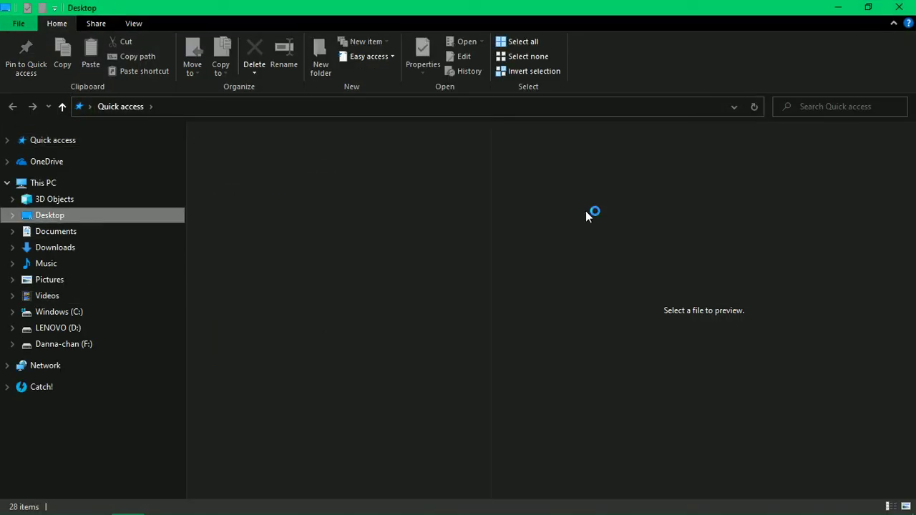
{"action": "left_click_drag", "start_coordinate": [486, 166], "coordinate": [477, 330]}
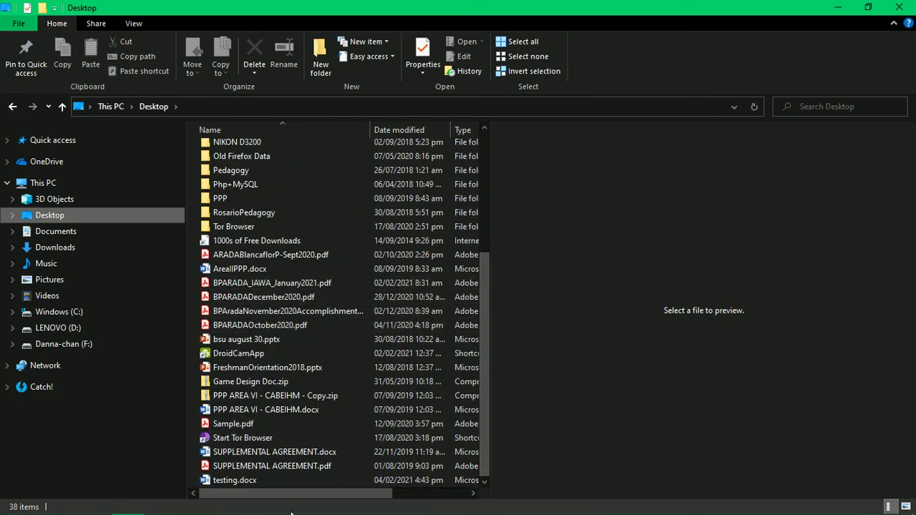
Open testing.docx from the Desktop folder in Word to view it, then close Word
{"action": "left_click", "coordinate": [236, 480]}
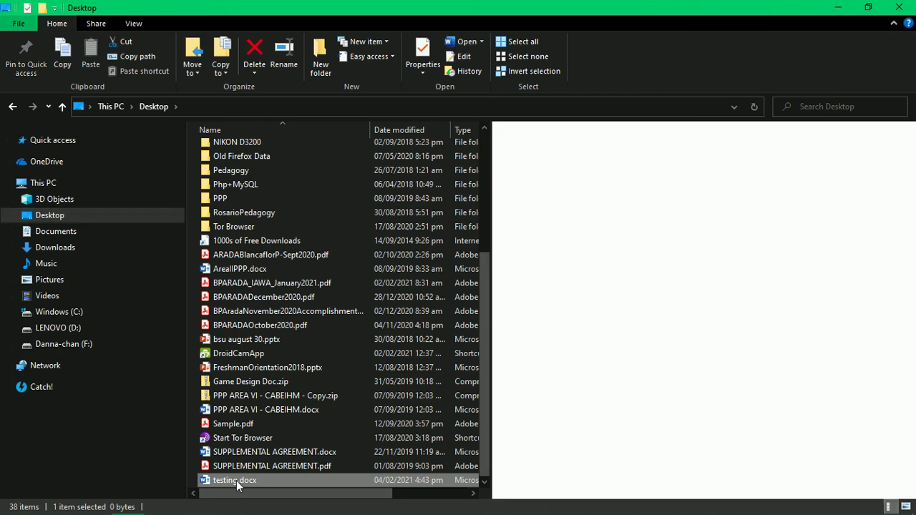
{"action": "double_click", "coordinate": [237, 481]}
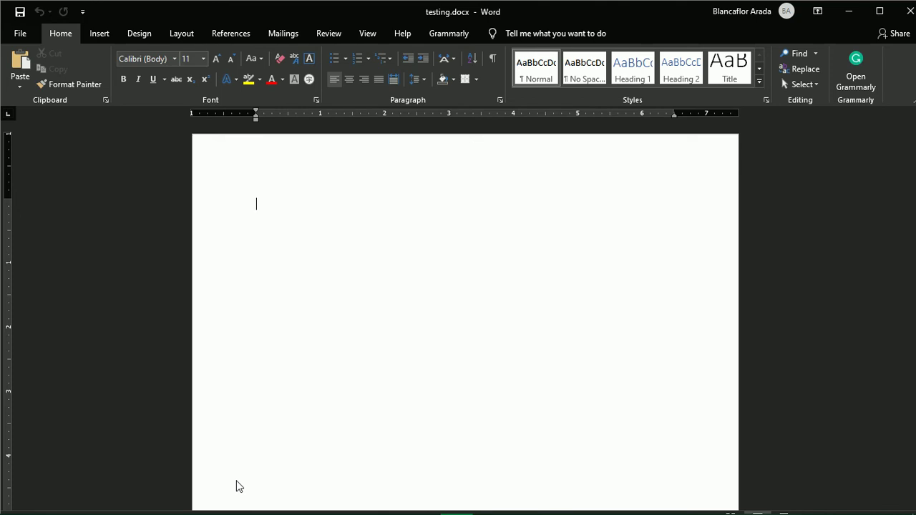
{"action": "left_click", "coordinate": [911, 13]}
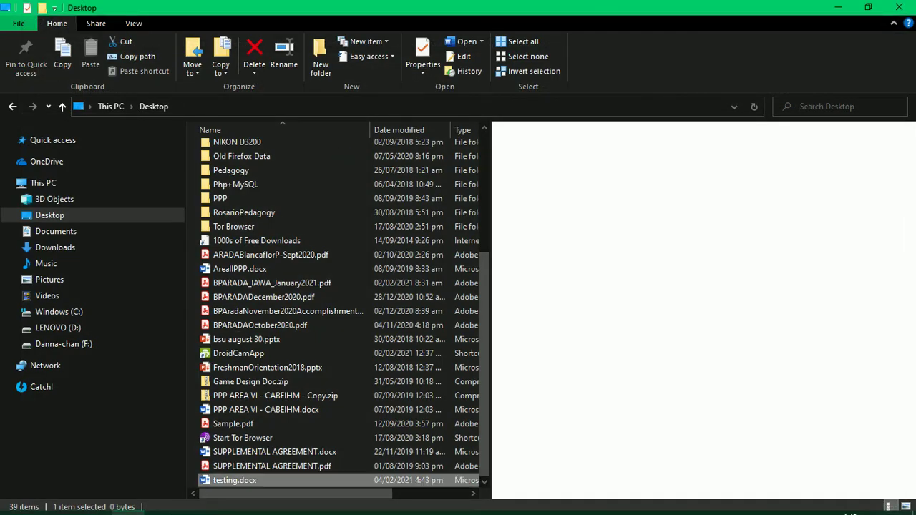
Search Windows for notepad and open a new Notepad window
{"action": "mouse_move", "coordinate": [162, 514]}
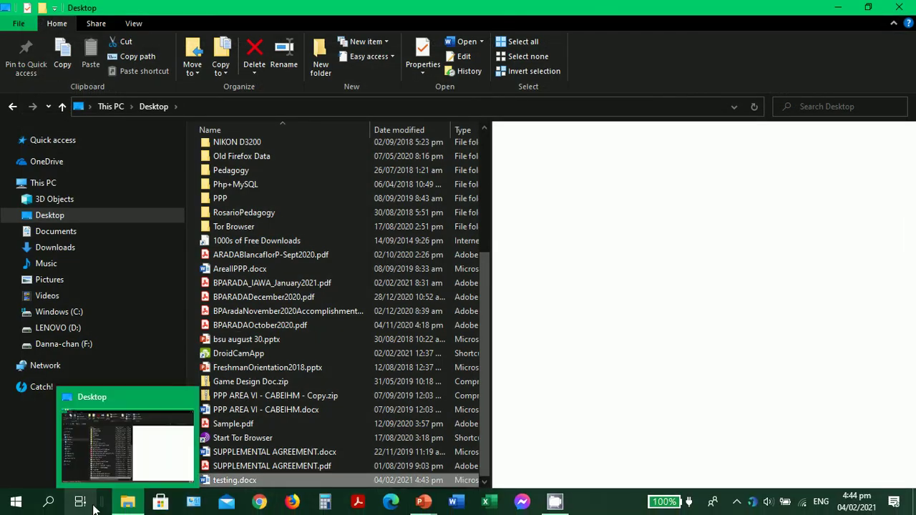
{"action": "left_click", "coordinate": [49, 504]}
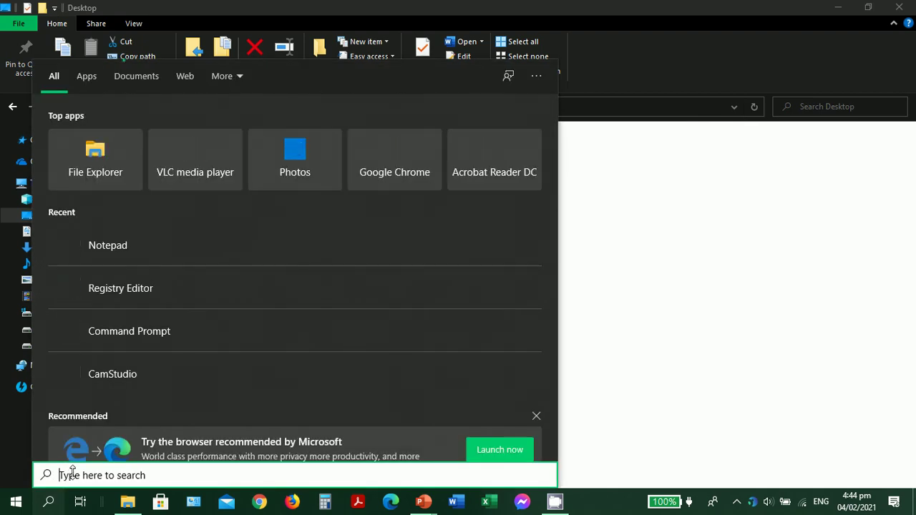
{"action": "type", "text": "notepad"}
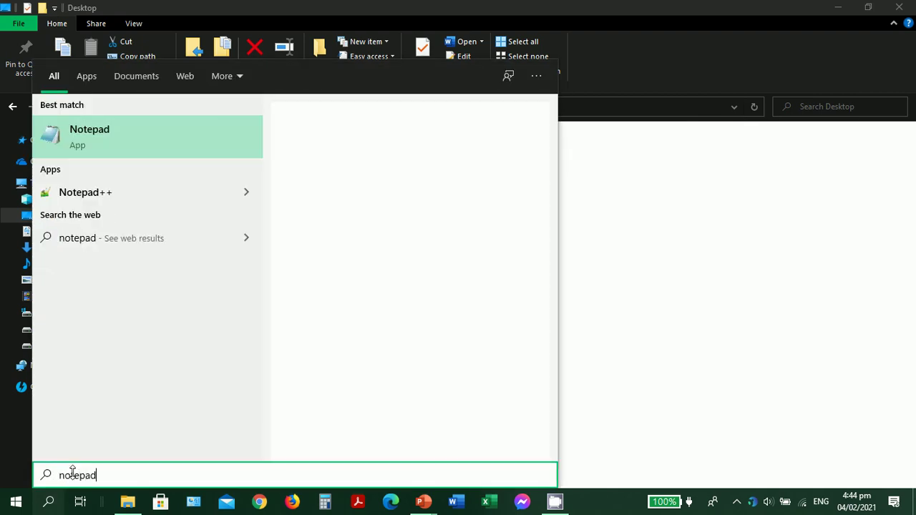
{"action": "left_click", "coordinate": [131, 135]}
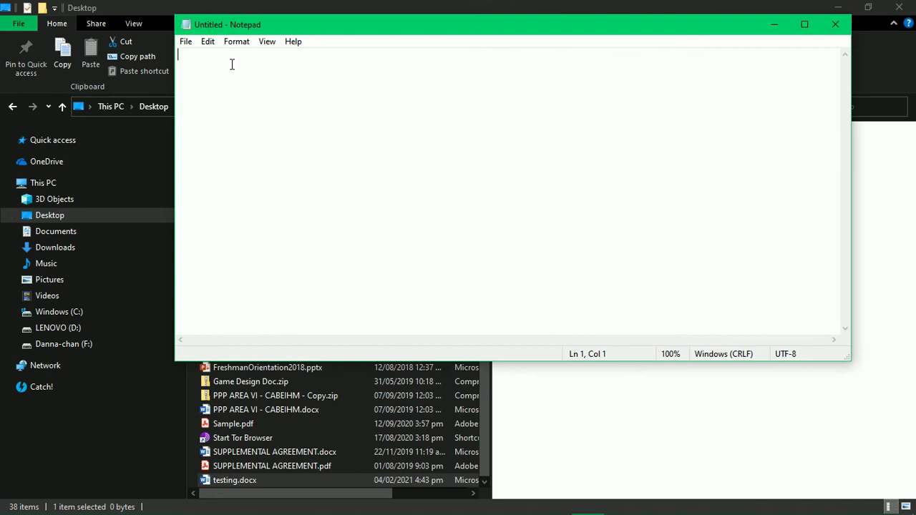
Enter the text "Hello World!" in the blank Notepad document
{"action": "type", "text": "Hell"}
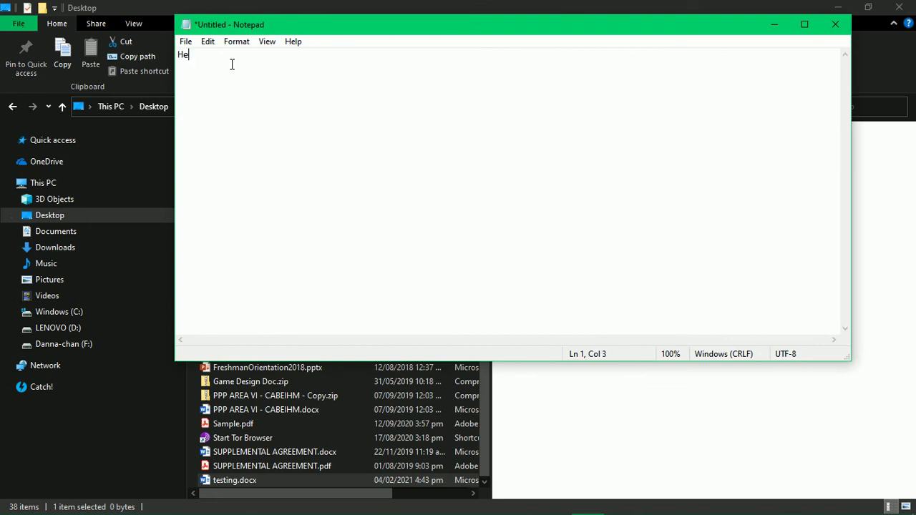
{"action": "key", "text": "BackSpace"}
{"action": "key", "text": "BackSpace"}
{"action": "type", "text": "llo World!"}
Save the Notepad document to the Desktop as testing.docx, replacing the existing file, and close Notepad
{"action": "left_click", "coordinate": [186, 42]}
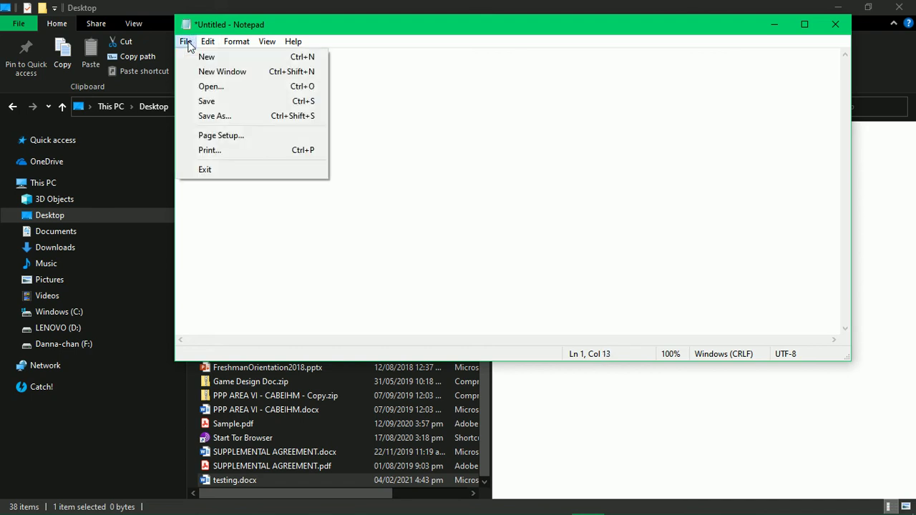
{"action": "left_click", "coordinate": [206, 104]}
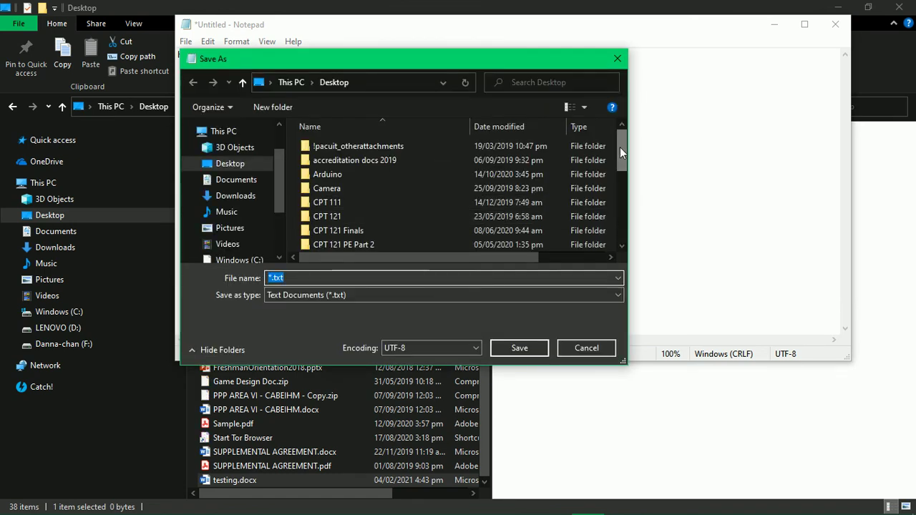
{"action": "left_click_drag", "start_coordinate": [619, 171], "coordinate": [622, 251]}
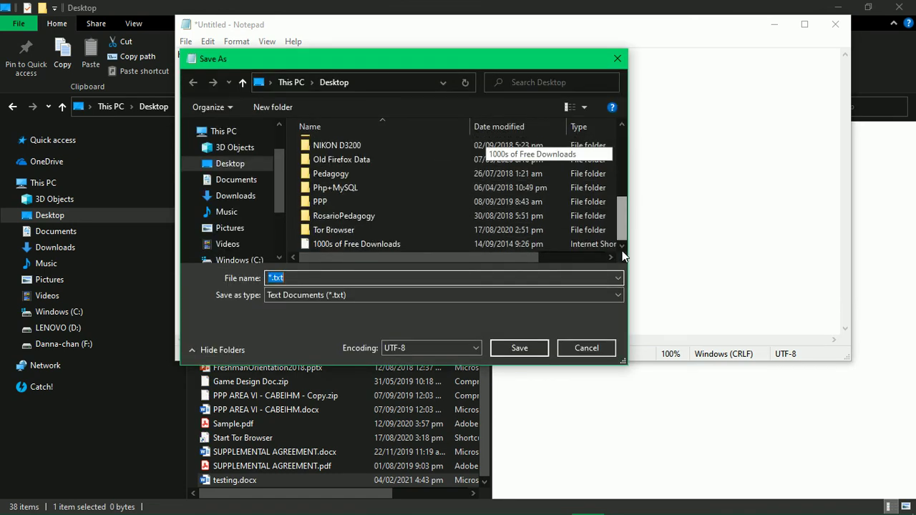
{"action": "left_click", "coordinate": [312, 279]}
{"action": "left_click_drag", "start_coordinate": [312, 279], "coordinate": [262, 279]}
{"action": "type", "text": "ts"}
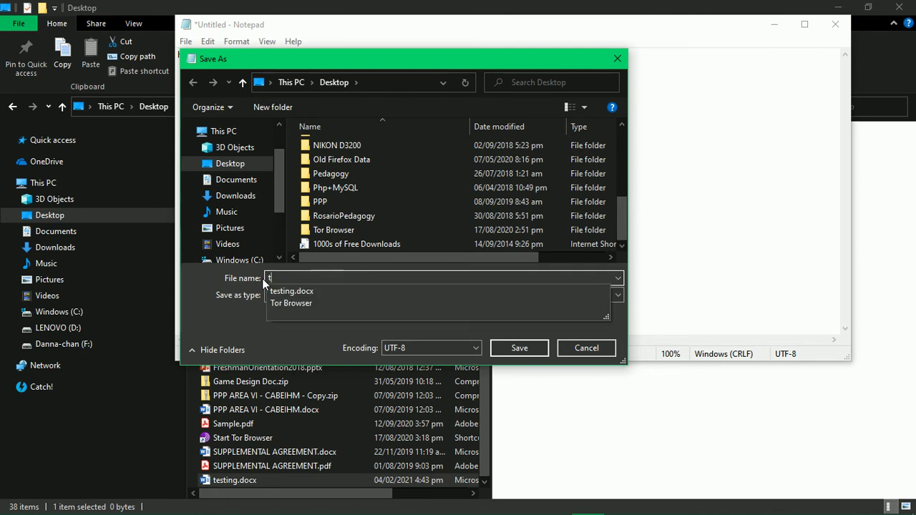
{"action": "key", "text": "BackSpace"}
{"action": "type", "text": "esting"}
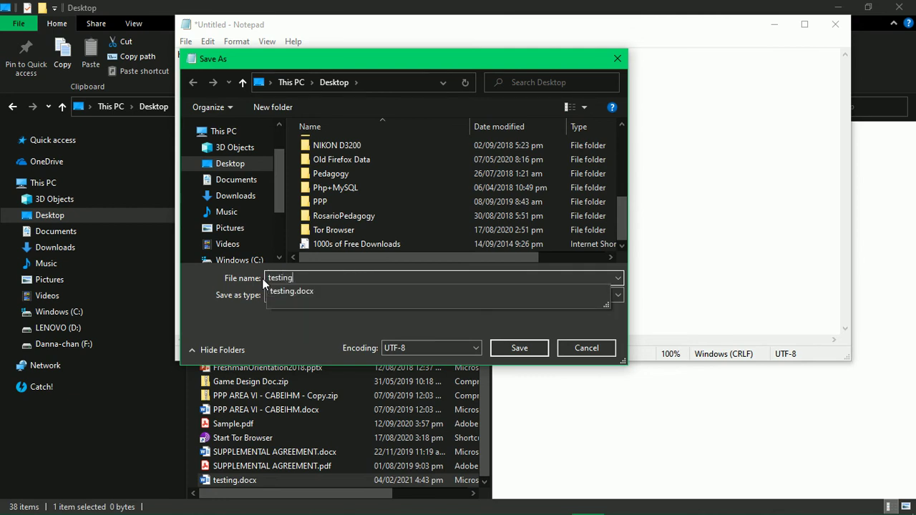
{"action": "type", "text": ".docx"}
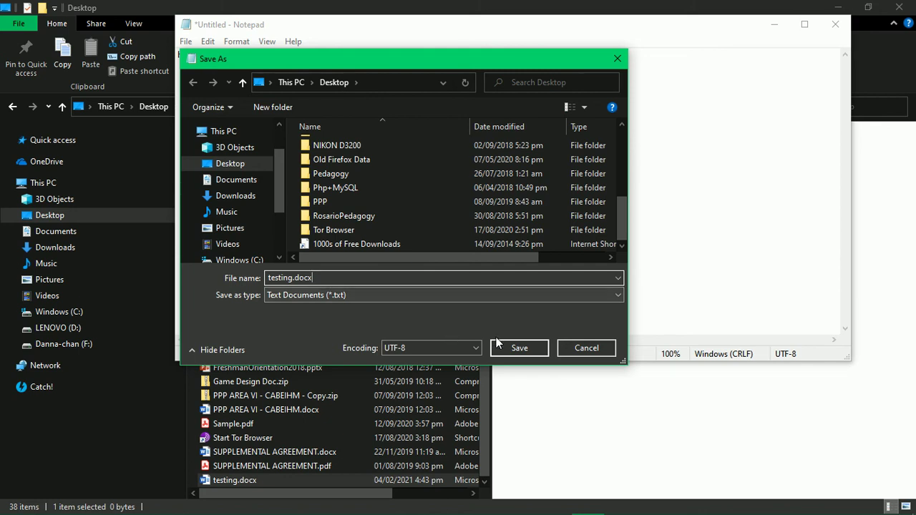
{"action": "left_click", "coordinate": [516, 349]}
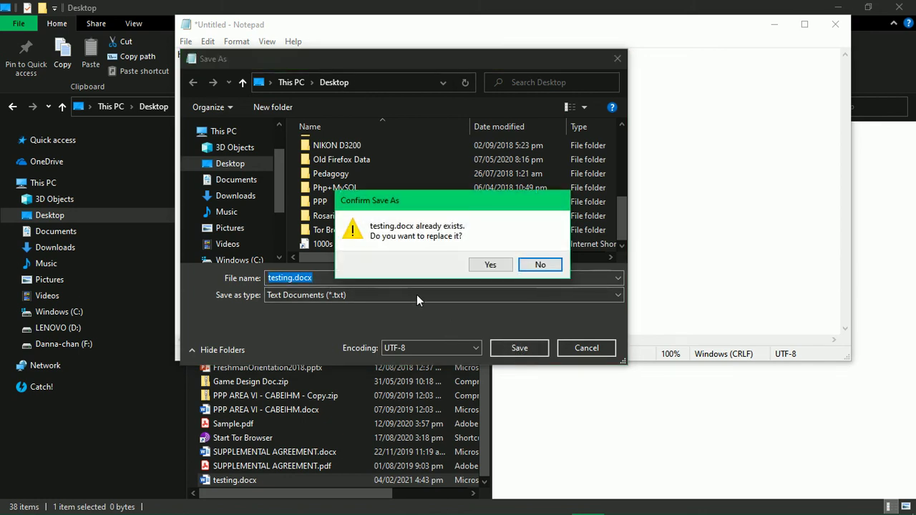
{"action": "left_click", "coordinate": [481, 267]}
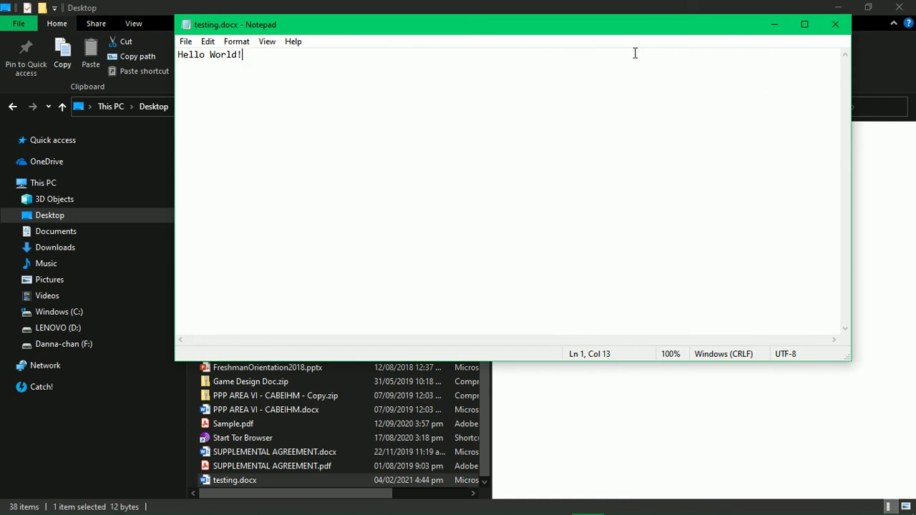
{"action": "left_click", "coordinate": [835, 24]}
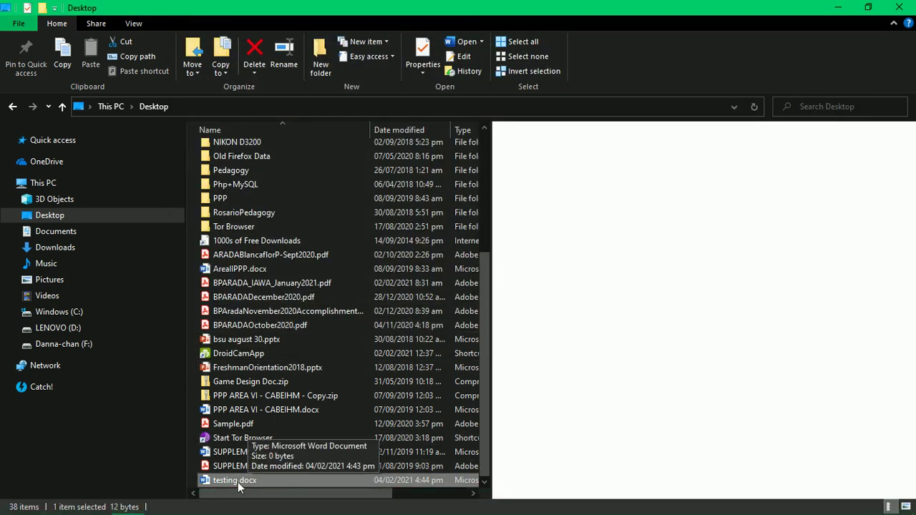
Preview testing.docx in File Explorer, try to open it in Word, and dismiss the Word message
{"action": "left_click", "coordinate": [276, 369]}
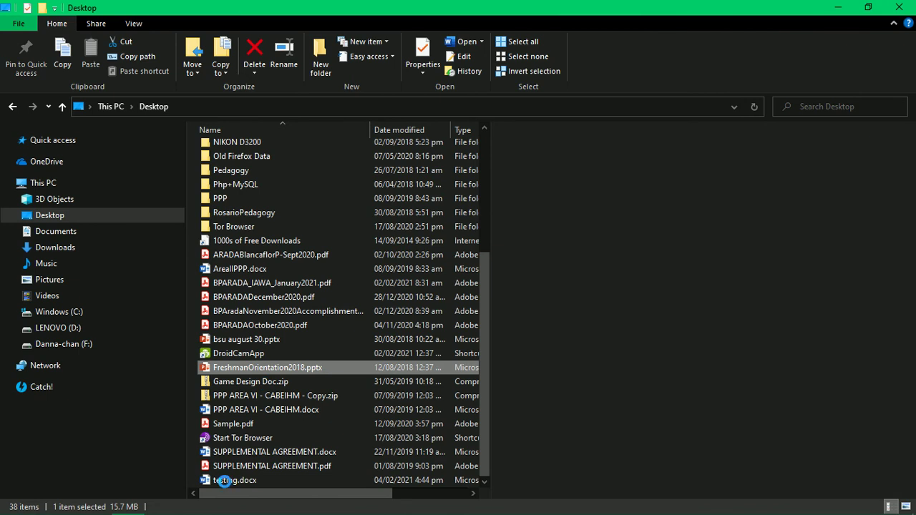
{"action": "left_click", "coordinate": [223, 482]}
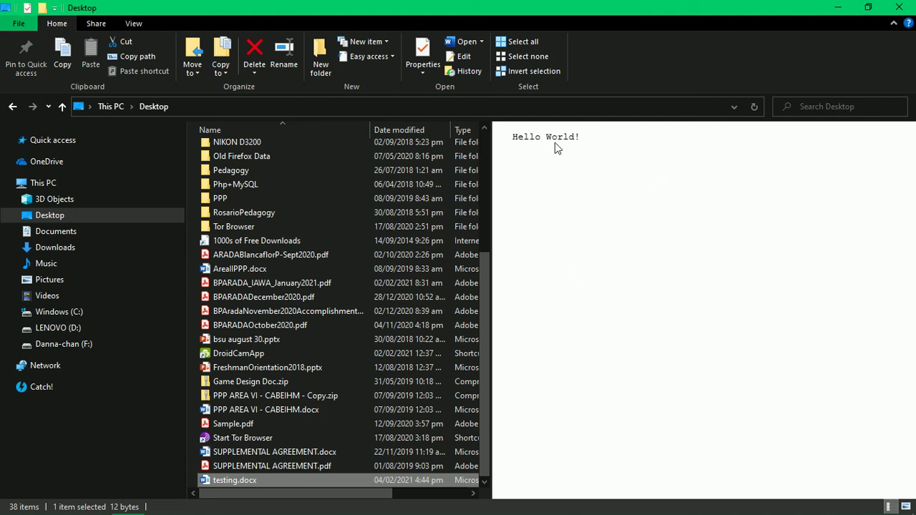
{"action": "left_click", "coordinate": [240, 485]}
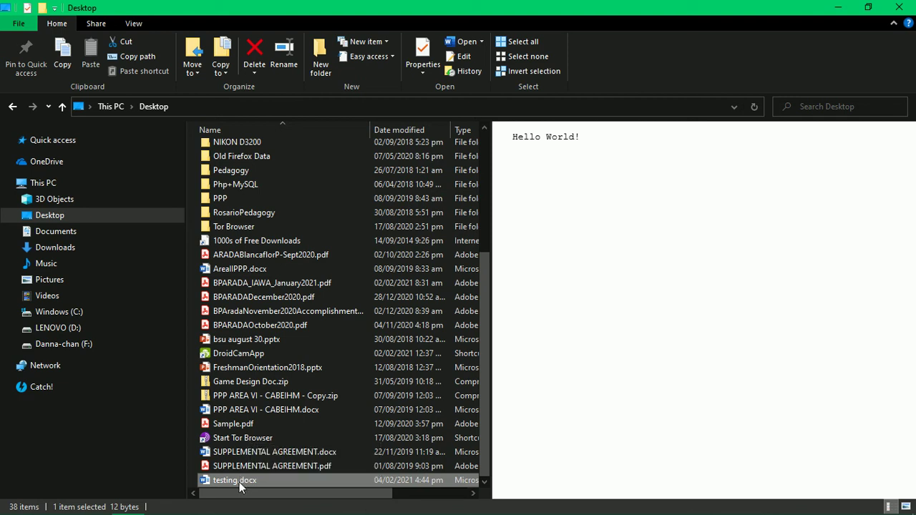
{"action": "left_click", "coordinate": [310, 479]}
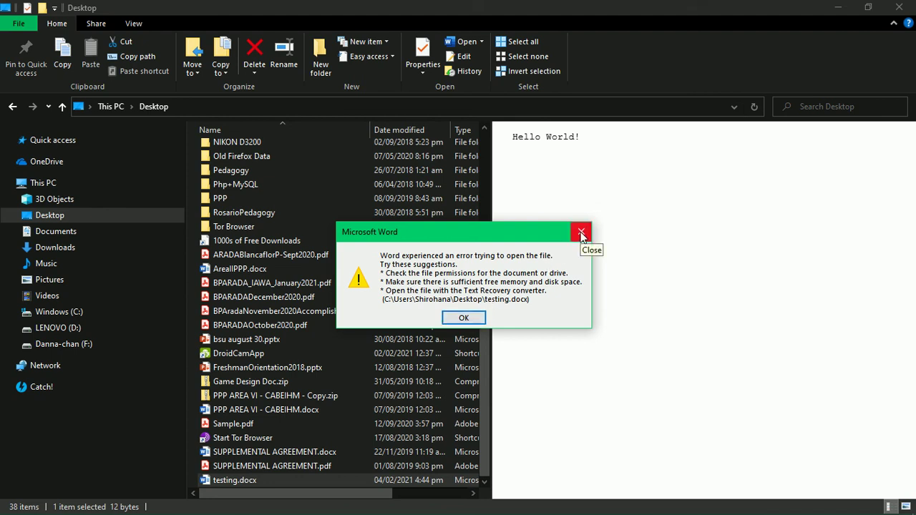
{"action": "left_click", "coordinate": [473, 320]}
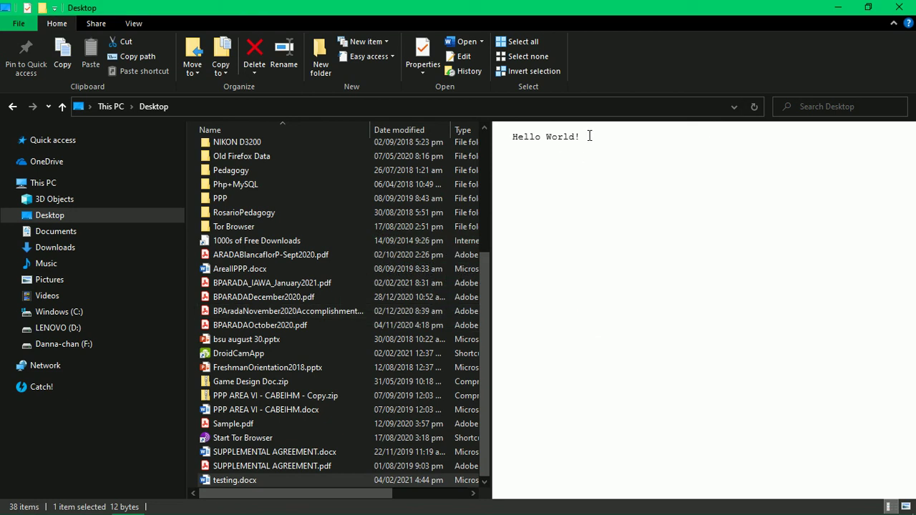
Search Windows for notepad, open a new blank Notepad document and maximize its window
{"action": "mouse_move", "coordinate": [345, 504]}
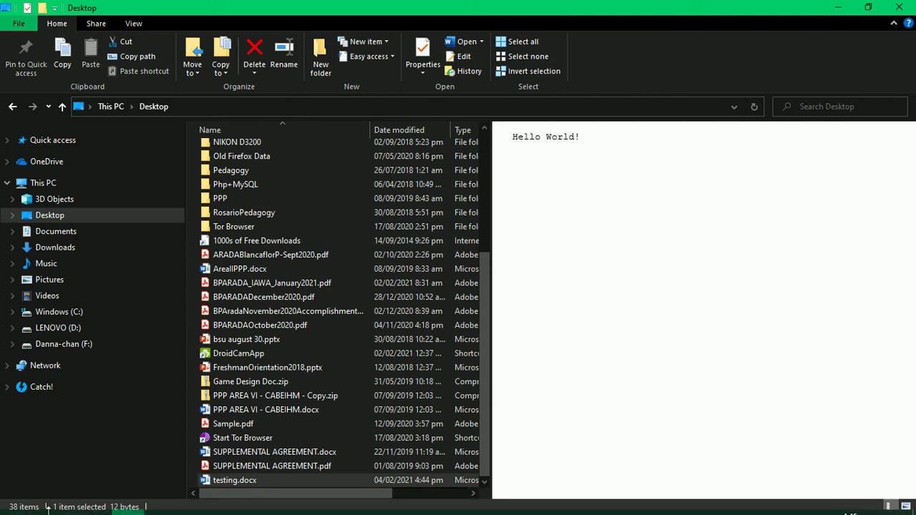
{"action": "left_click", "coordinate": [48, 502]}
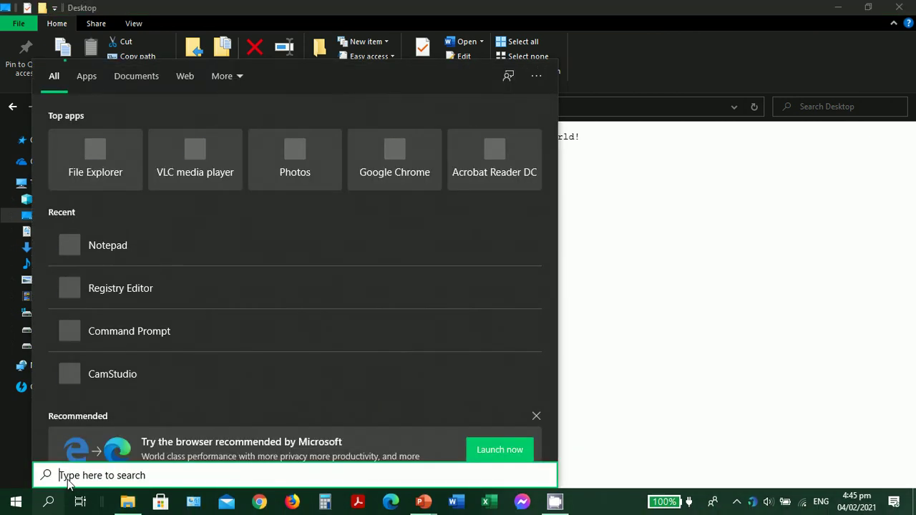
{"action": "type", "text": "nit"}
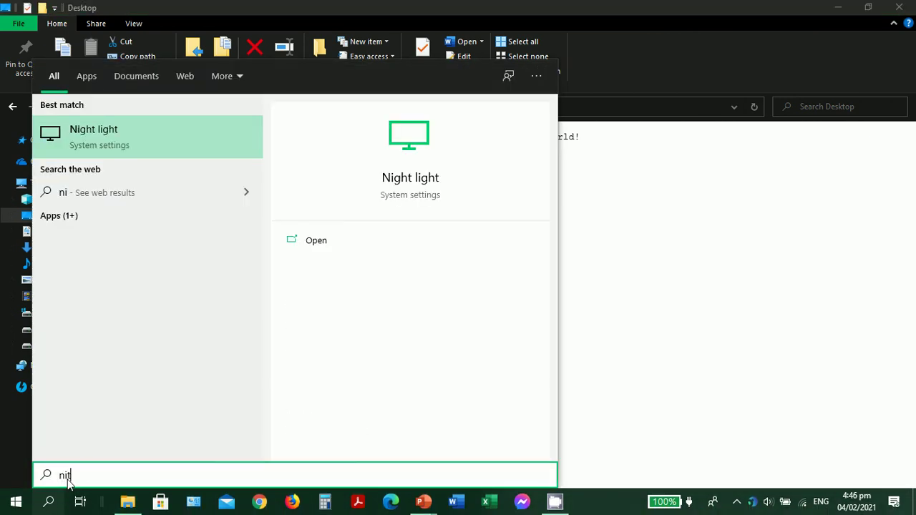
{"action": "key", "text": "BackSpace"}
{"action": "type", "text": "ote["}
{"action": "key", "text": "BackSpace"}
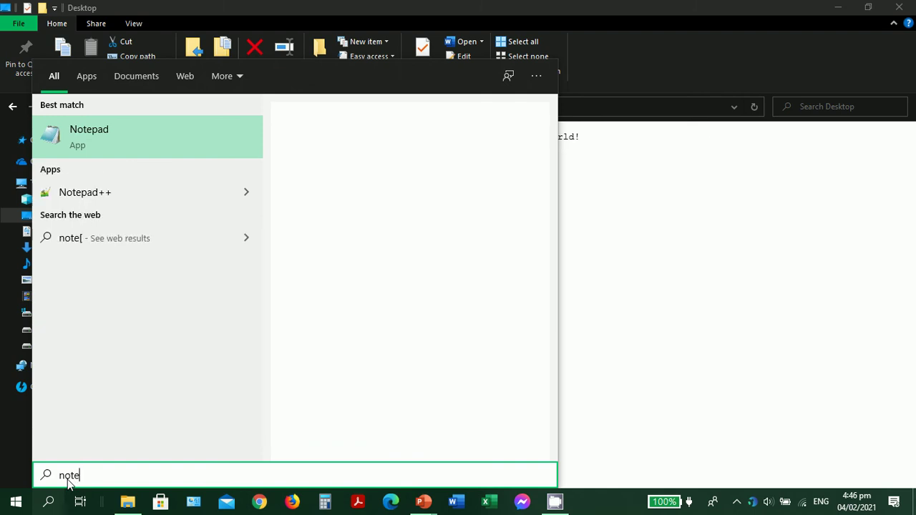
{"action": "type", "text": "pas"}
{"action": "type", "text": "d"}
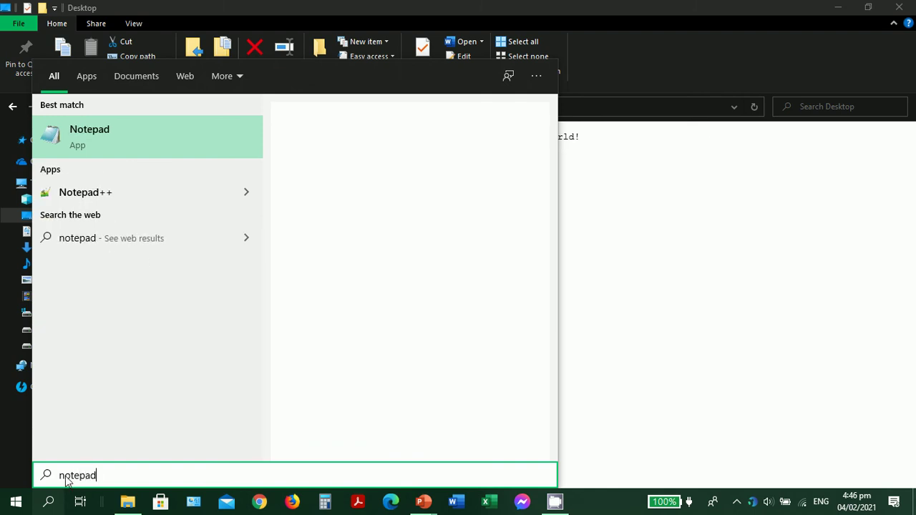
{"action": "left_click", "coordinate": [91, 137]}
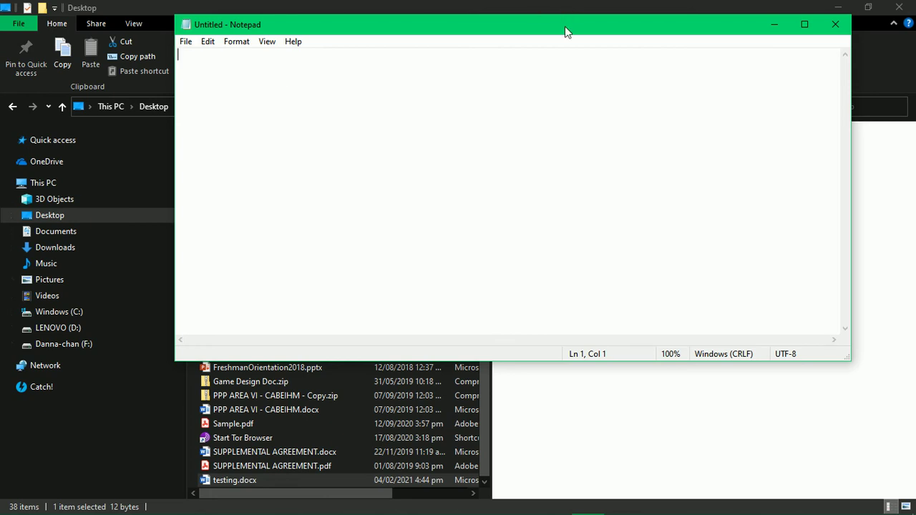
{"action": "double_click", "coordinate": [569, 29]}
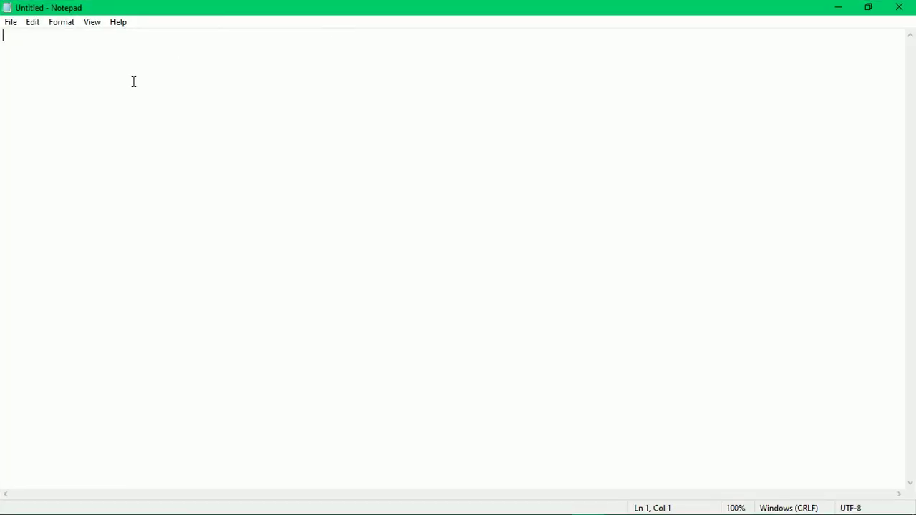
Save the blank Notepad document to the Desktop as testing.pptx and close Notepad
{"action": "left_click", "coordinate": [11, 22]}
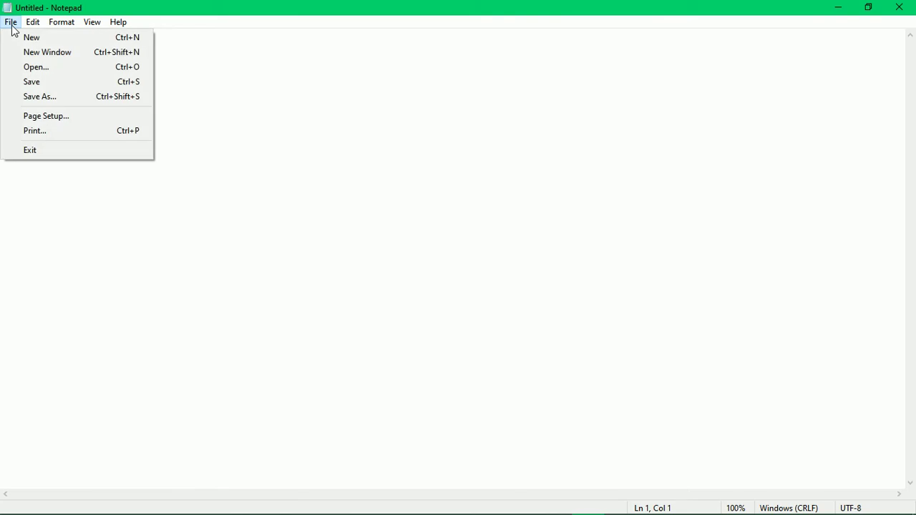
{"action": "left_click", "coordinate": [31, 82]}
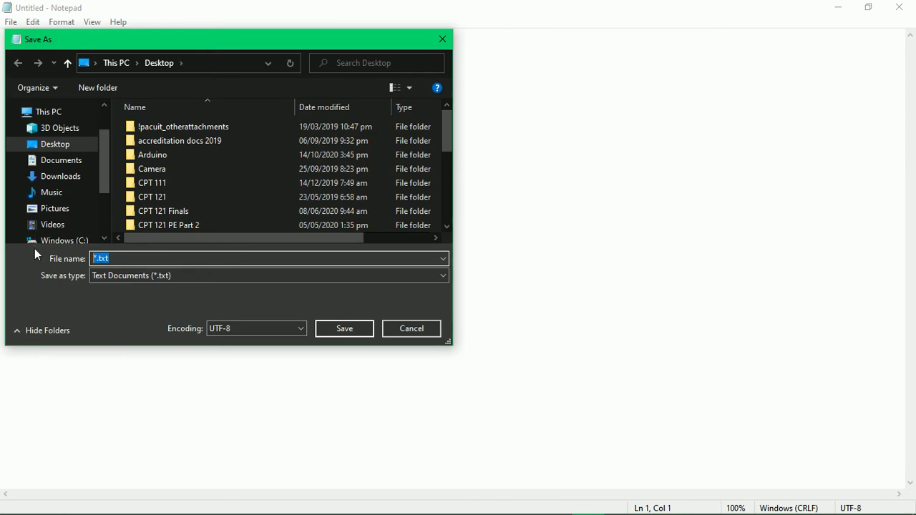
{"action": "type", "text": "testing."}
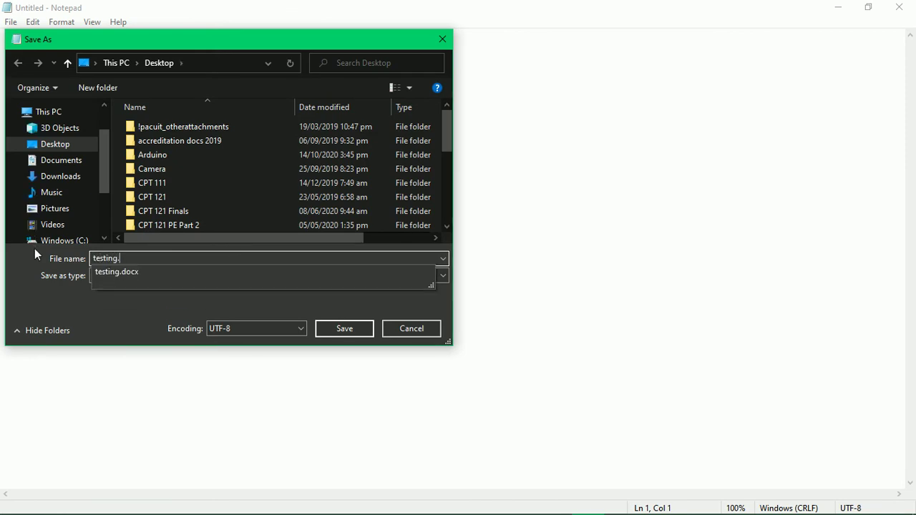
{"action": "type", "text": "pptx"}
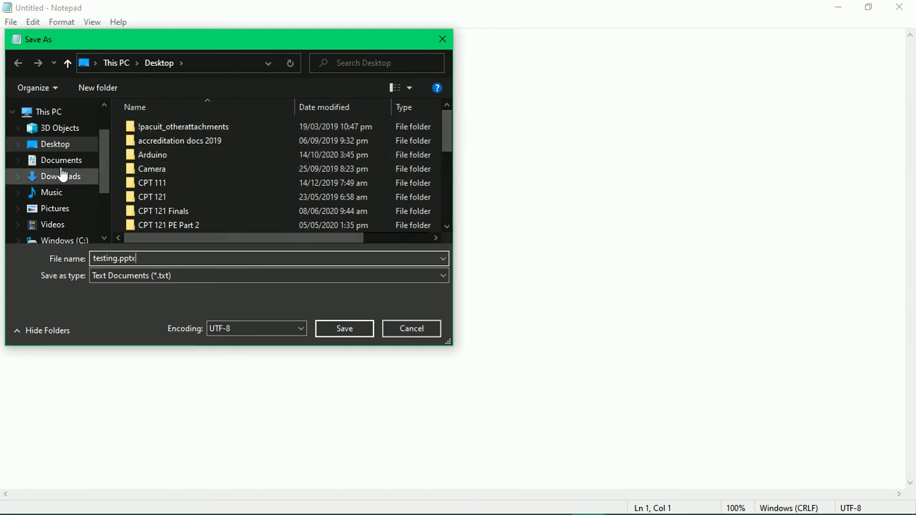
{"action": "left_click", "coordinate": [352, 331]}
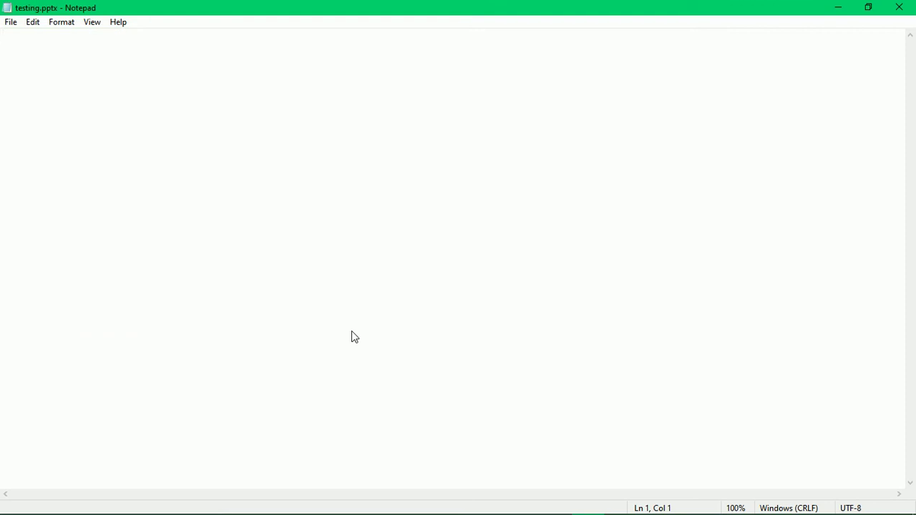
{"action": "left_click", "coordinate": [911, 6]}
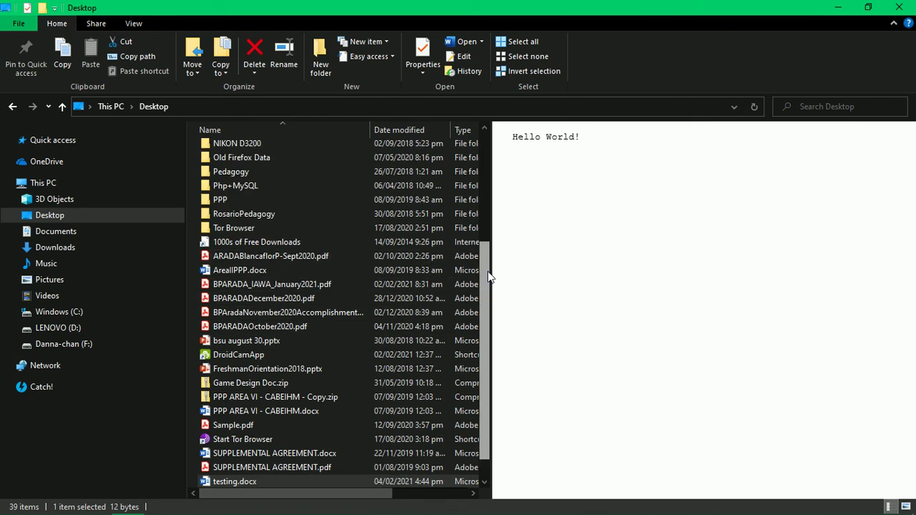
Find testing.pptx at the end of the Desktop file list, preview it and open it in PowerPoint
{"action": "left_click_drag", "start_coordinate": [485, 279], "coordinate": [508, 159]}
{"action": "left_click", "coordinate": [485, 401]}
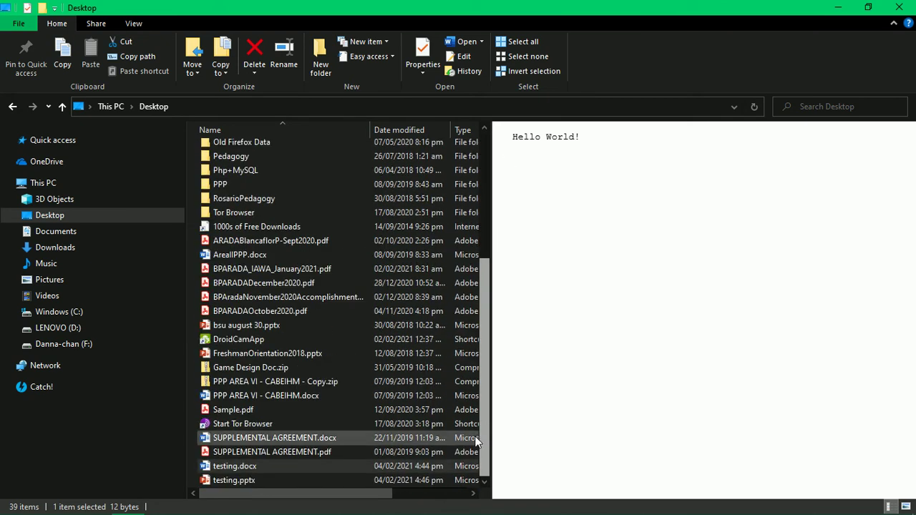
{"action": "left_click", "coordinate": [218, 485]}
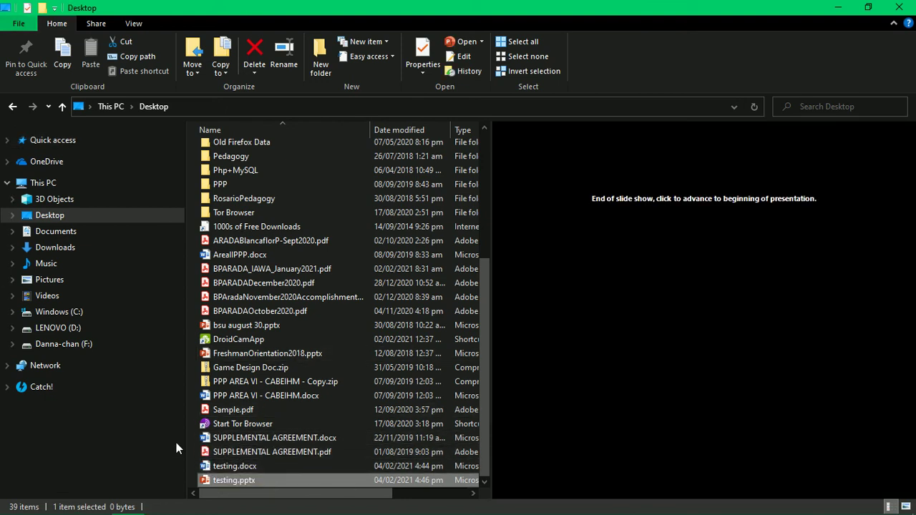
{"action": "double_click", "coordinate": [230, 478]}
{"action": "left_click", "coordinate": [295, 484]}
{"action": "double_click", "coordinate": [294, 482]}
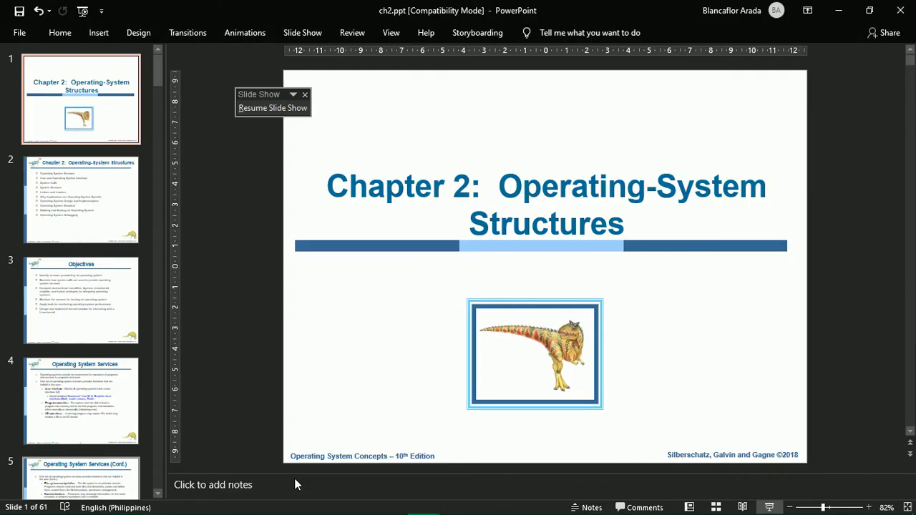